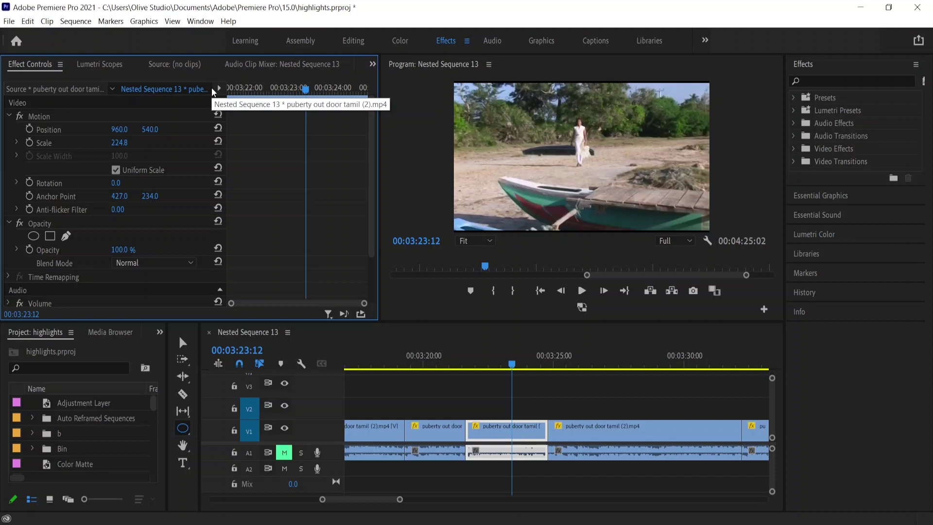
# Step: Drag Gradient Wipe from Video Transitions > Wipe onto the V1 cut near 00:03:25
pyautogui.click(793, 163)
pyautogui.click(800, 264)
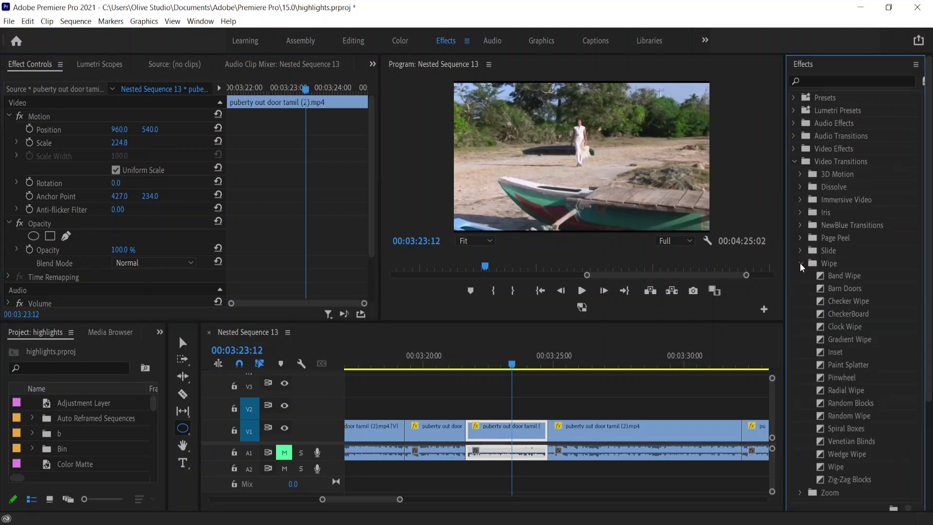
pyautogui.scroll(-2, 837, 364)
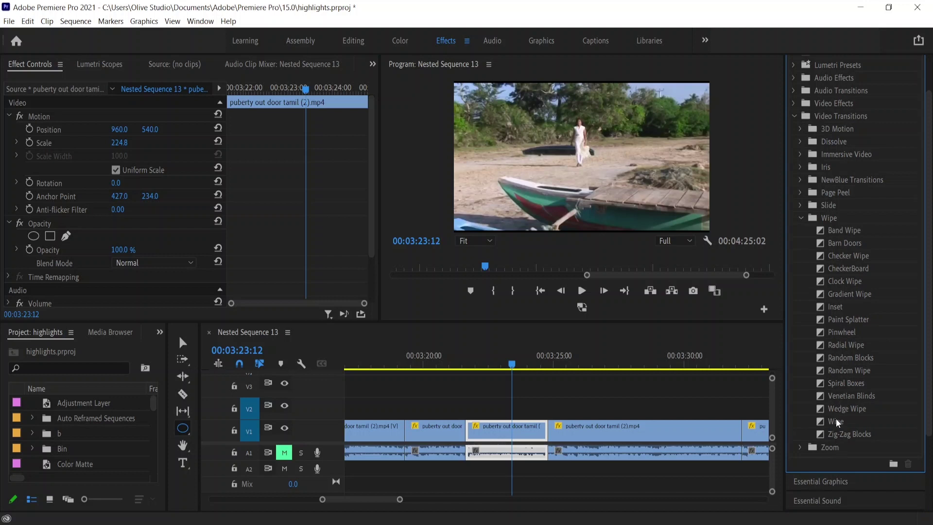
pyautogui.moveTo(845, 294); pyautogui.dragTo(545, 430)
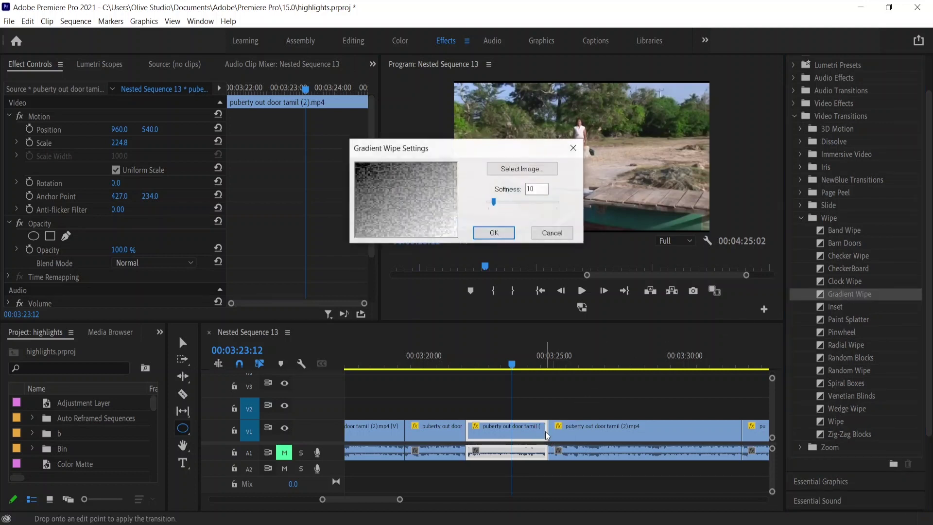
# Step: Accept the default Gradient Wipe settings (softness 10) and start previewing the transition
pyautogui.click(494, 232)
pyautogui.click(568, 365)
pyautogui.press('space')
# Step: Preview the Gradient Wipe, stopping mid-transition at 00:03:24:22
pyautogui.click(552, 359)
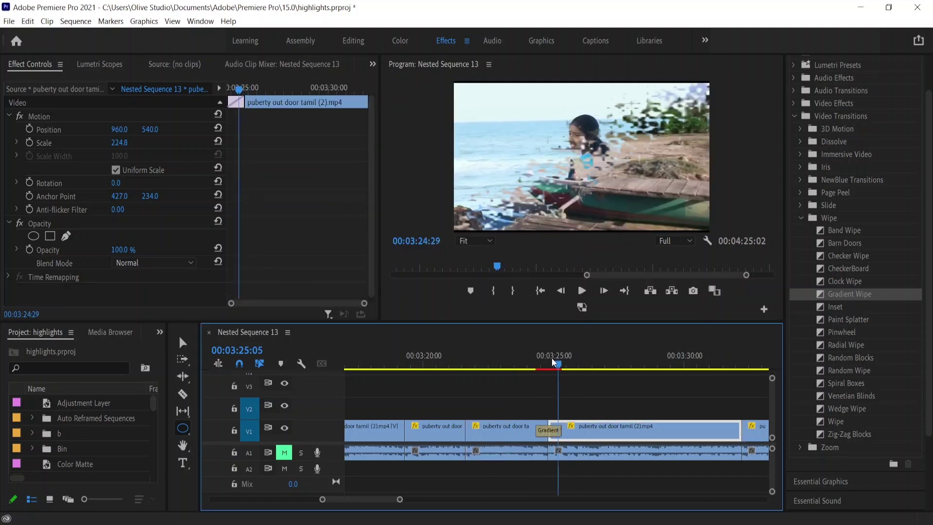
pyautogui.click(551, 432)
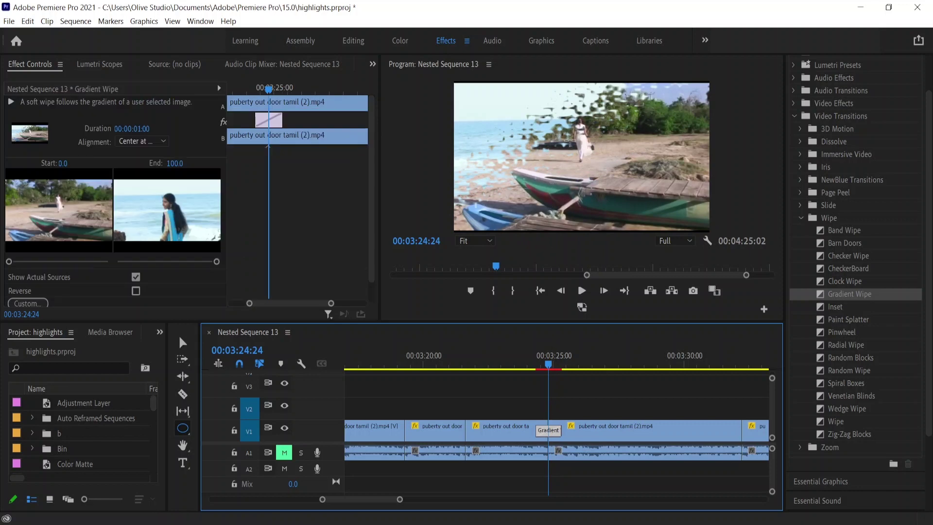
pyautogui.click(530, 362)
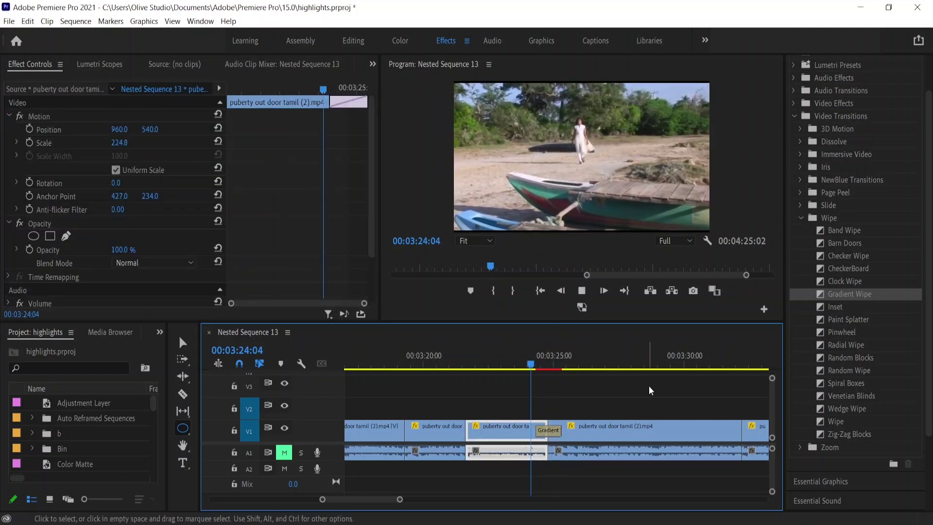
pyautogui.press('space')
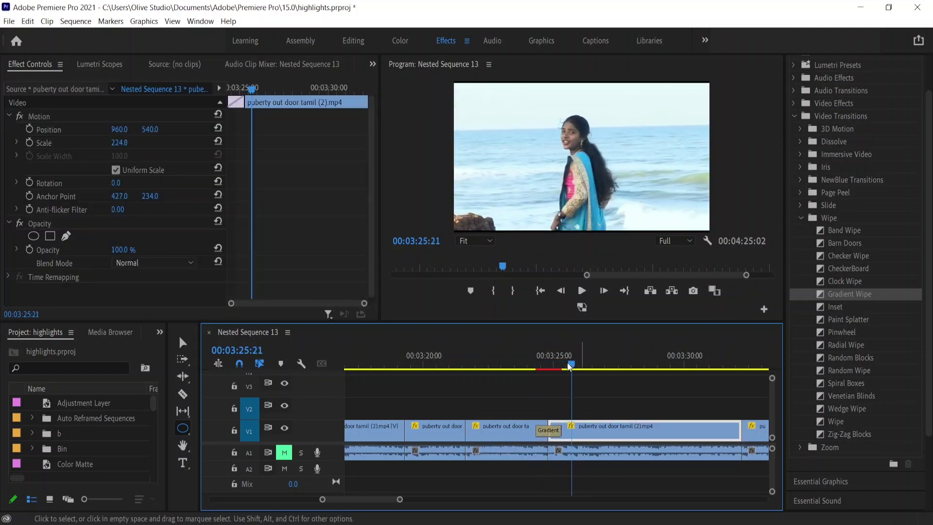
pyautogui.click(547, 366)
# Step: Show the transition's settings (1-second duration, Center at Cut) and open the Alignment choices
pyautogui.click(546, 431)
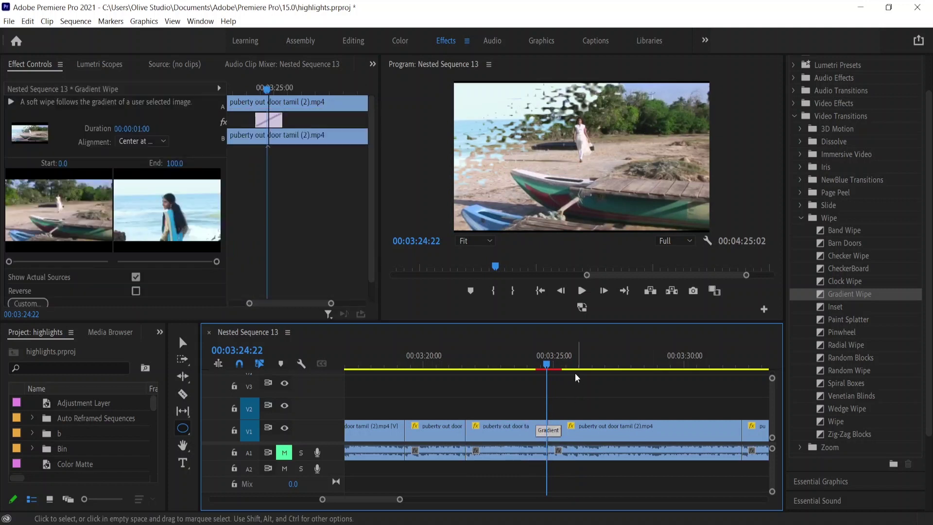
pyautogui.click(370, 159)
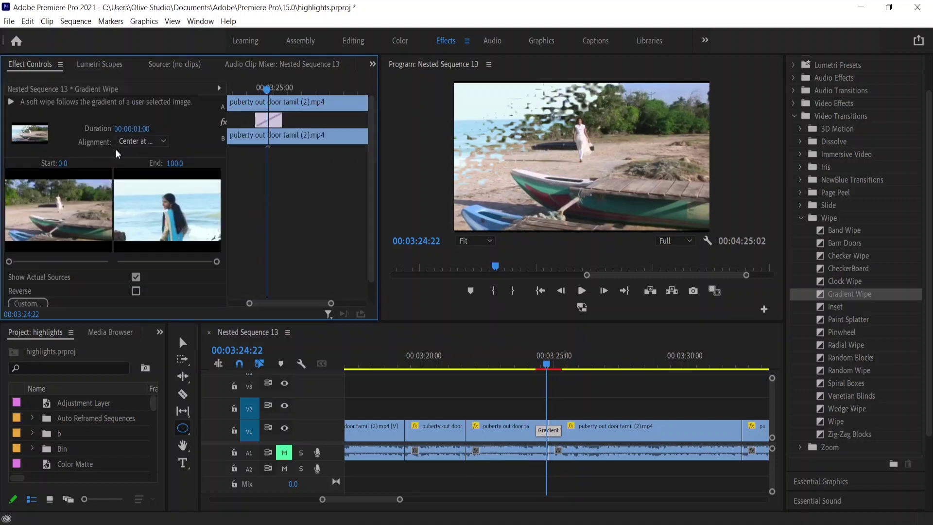
pyautogui.click(142, 142)
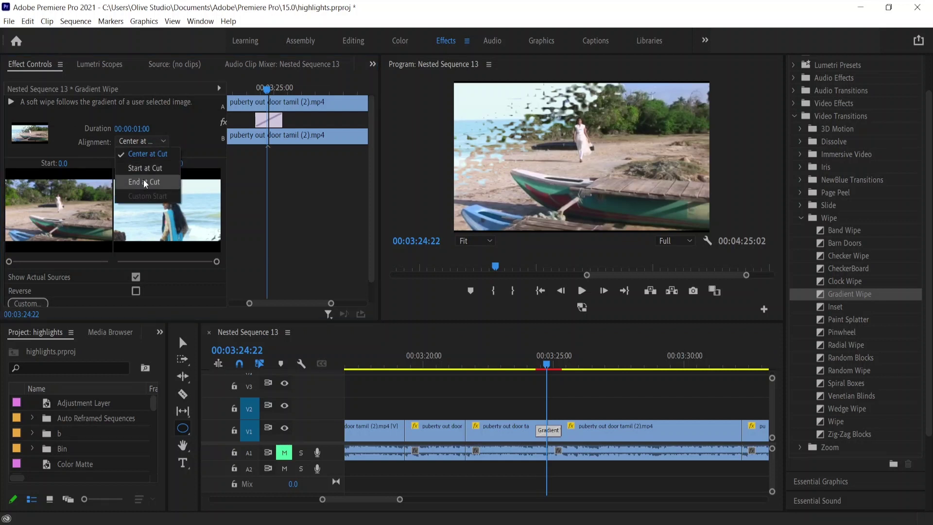
pyautogui.click(183, 116)
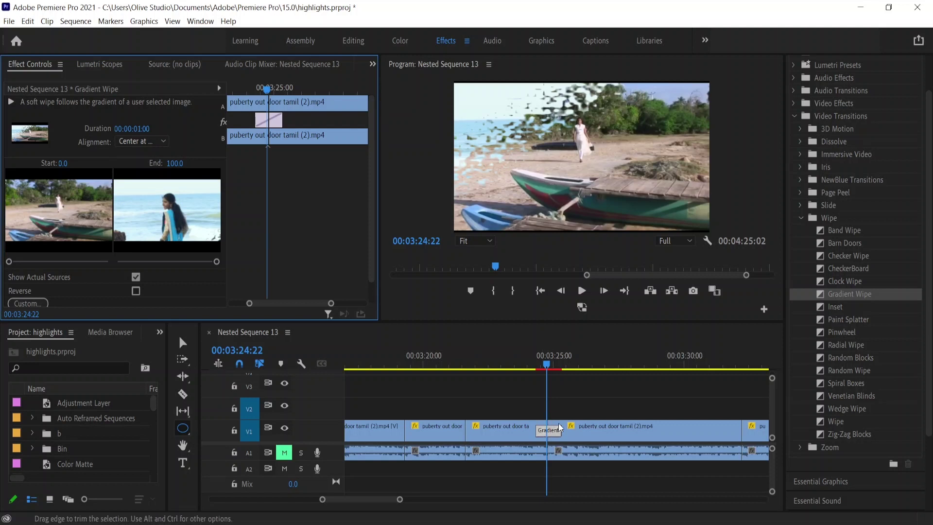
pyautogui.click(554, 435)
pyautogui.click(556, 439)
pyautogui.click(547, 430)
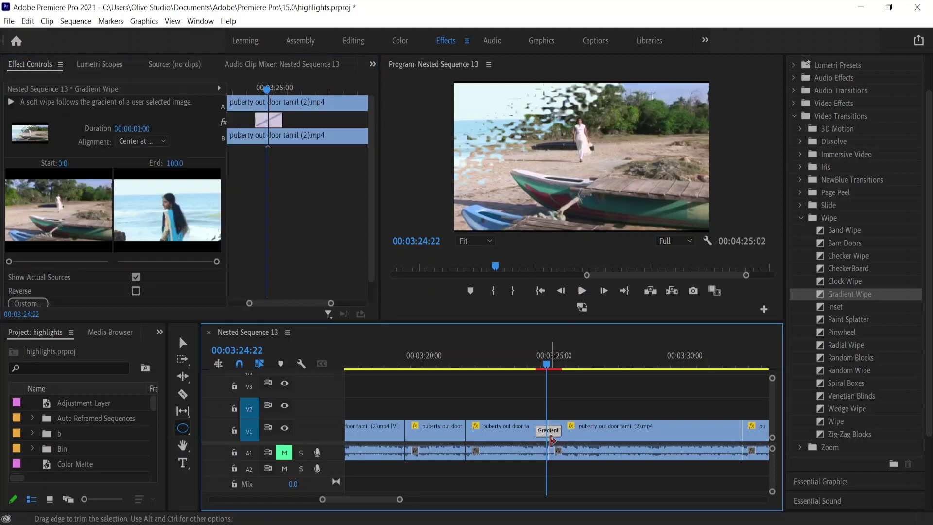
pyautogui.click(578, 433)
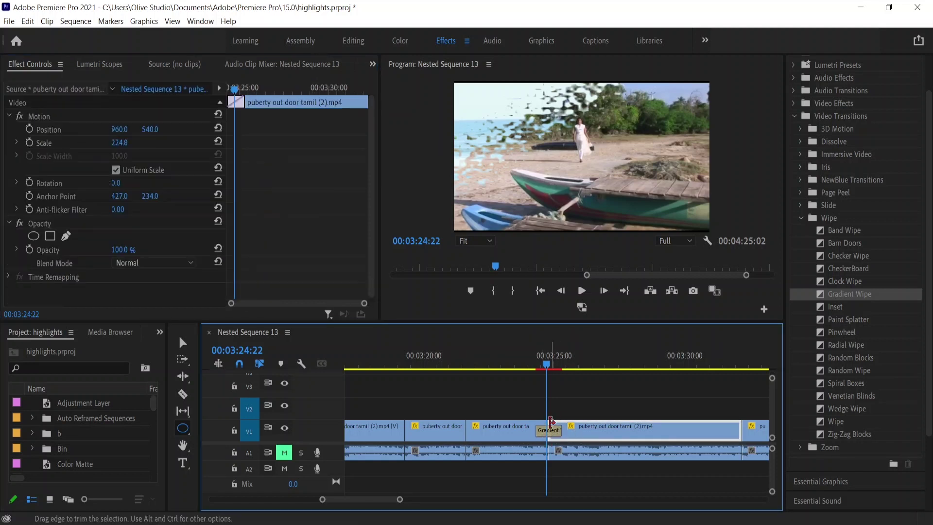
pyautogui.click(524, 429)
pyautogui.click(548, 430)
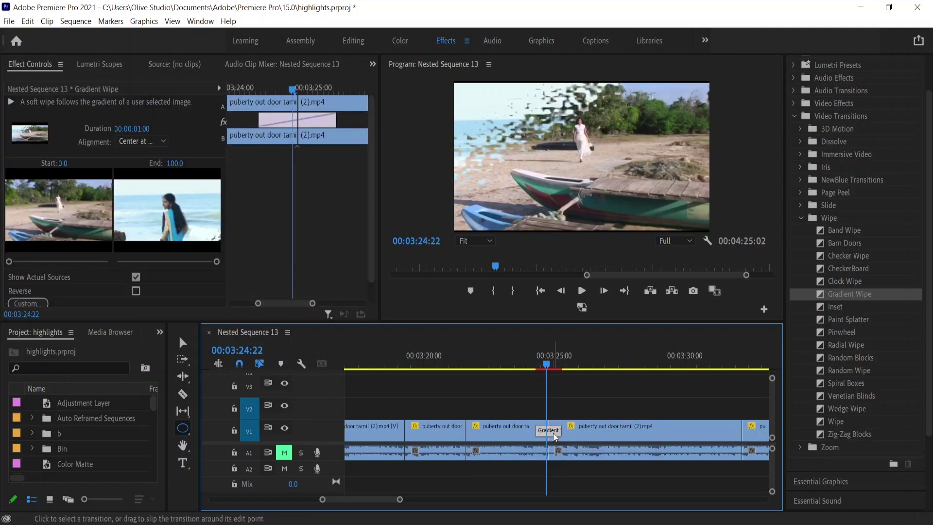
pyautogui.moveTo(553, 433)
pyautogui.mouseDown()
pyautogui.moveTo(544, 433)
pyautogui.moveTo(553, 433)
pyautogui.mouseUp()
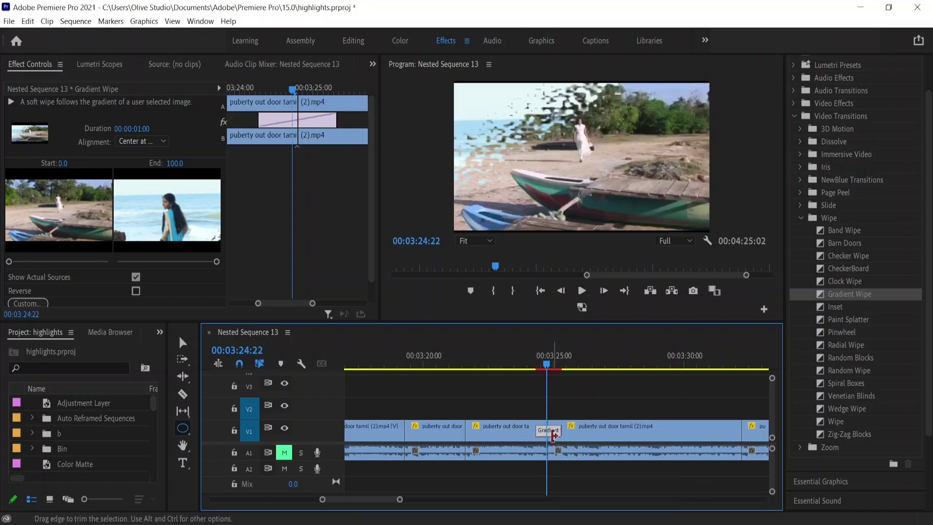
pyautogui.click(127, 140)
pyautogui.click(131, 164)
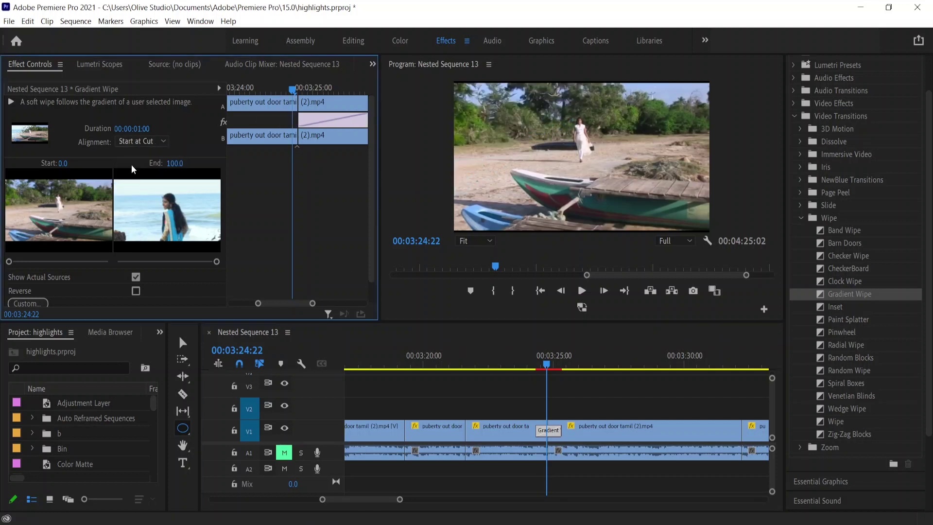
pyautogui.click(139, 140)
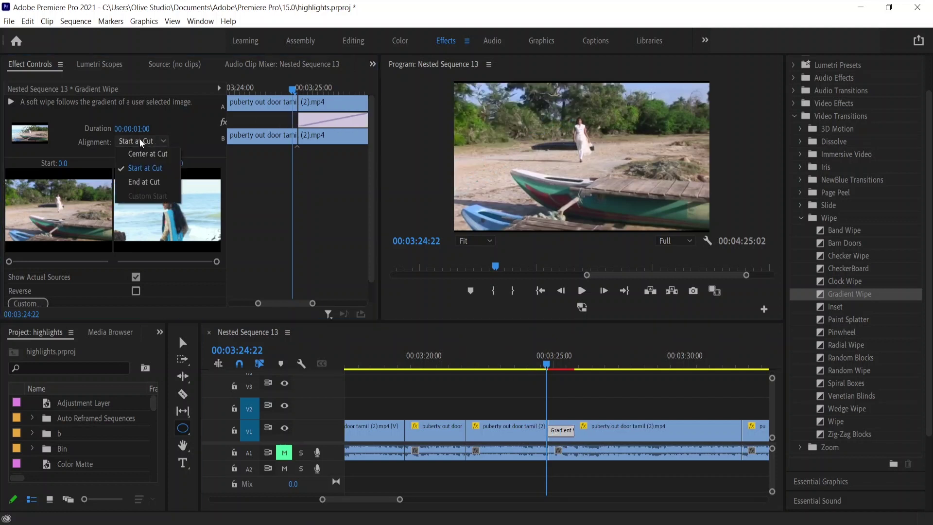
pyautogui.click(141, 182)
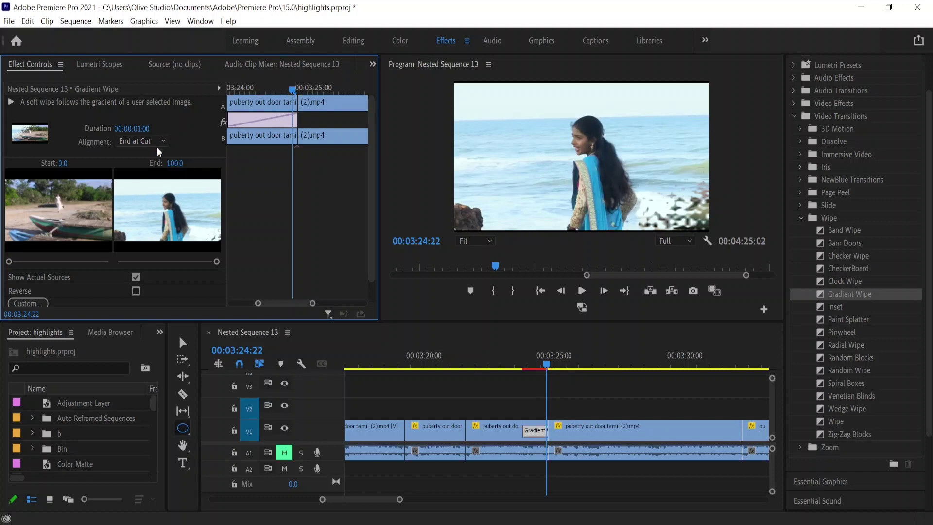
pyautogui.click(145, 141)
pyautogui.click(142, 151)
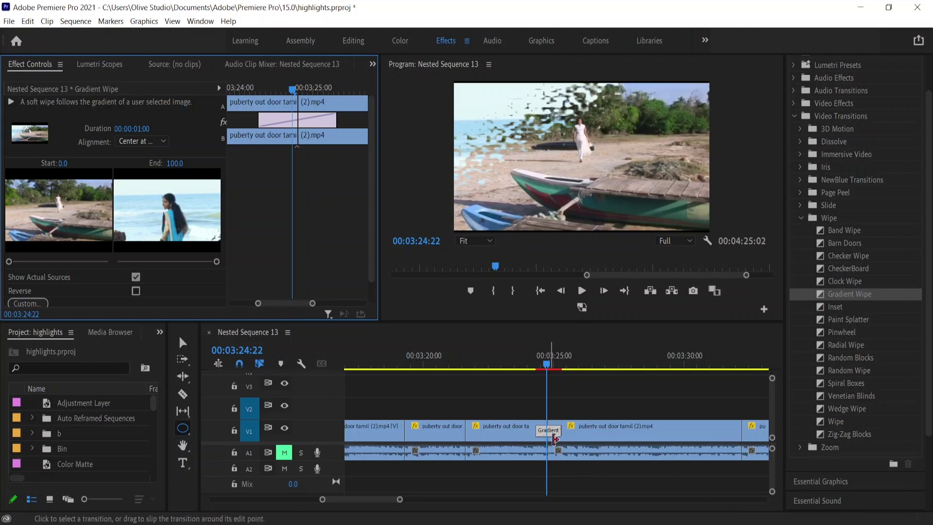
# Step: Turn on Reverse for the Gradient Wipe and preview the reversed wipe to 00:03:24:15
pyautogui.scroll(-1, 372, 255)
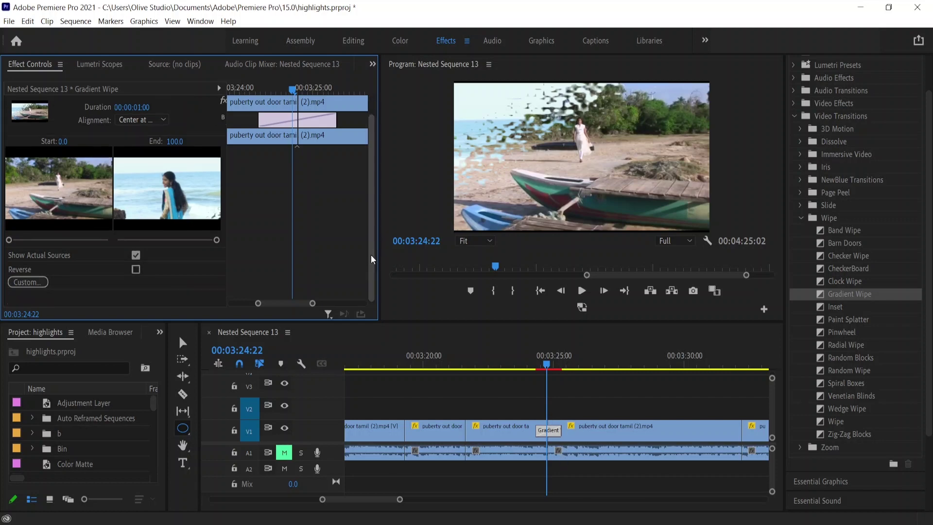
pyautogui.click(137, 270)
pyautogui.click(539, 365)
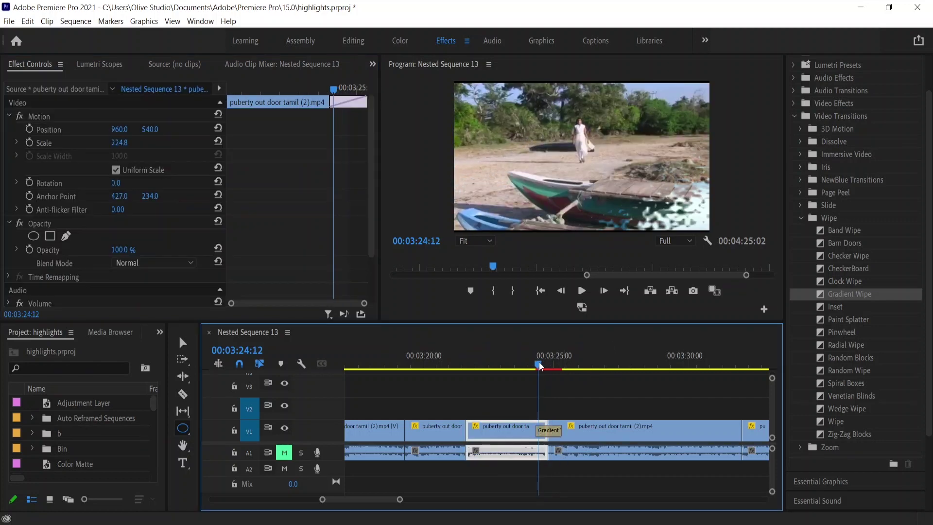
pyautogui.press('space')
pyautogui.click(541, 366)
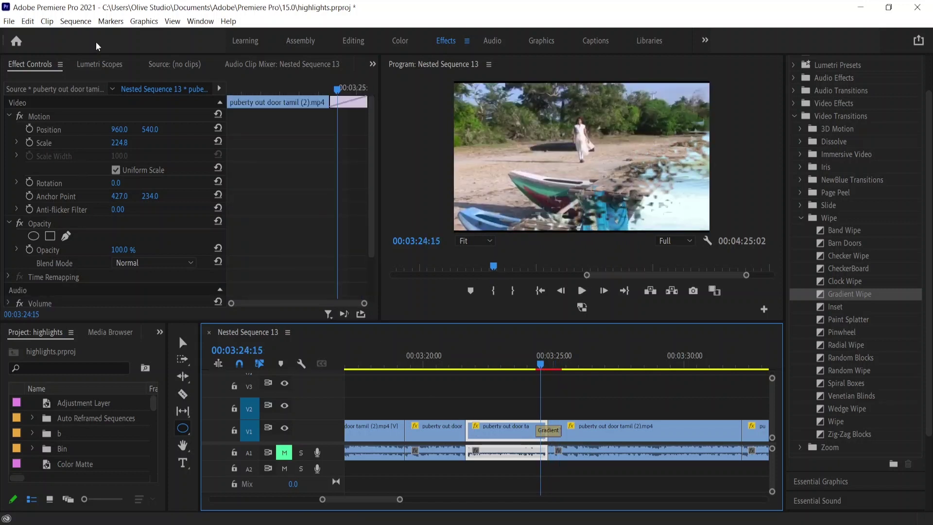
pyautogui.click(550, 431)
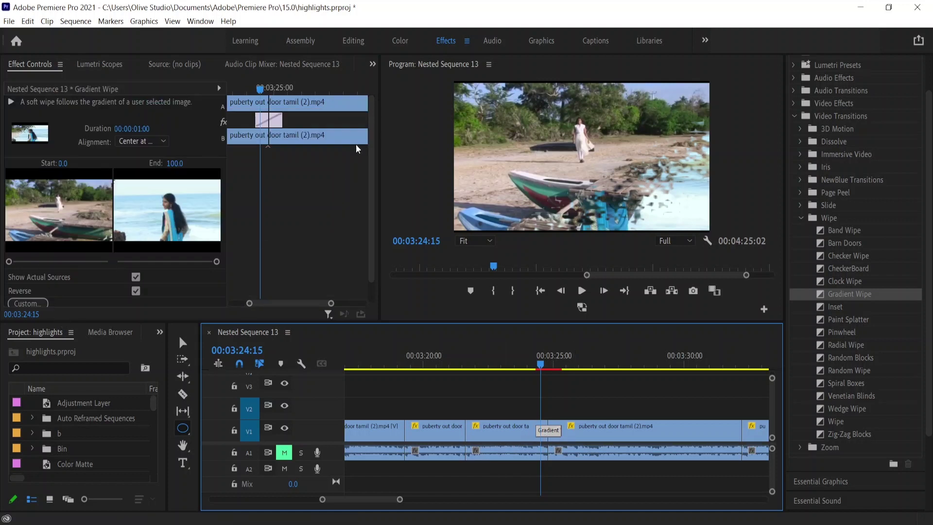
# Step: Open the Gradient Wipe's Custom... settings from Effect Controls
pyautogui.moveTo(371, 140); pyautogui.dragTo(370, 169)
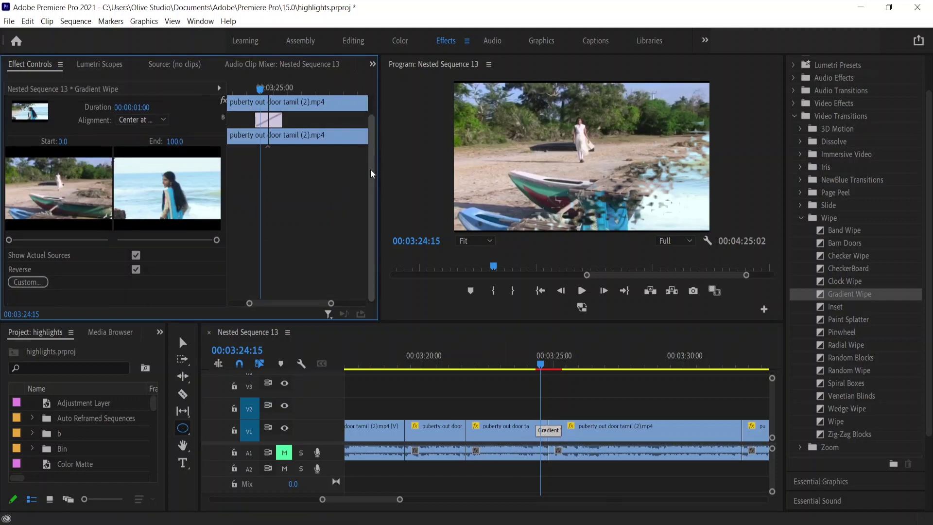
pyautogui.click(28, 283)
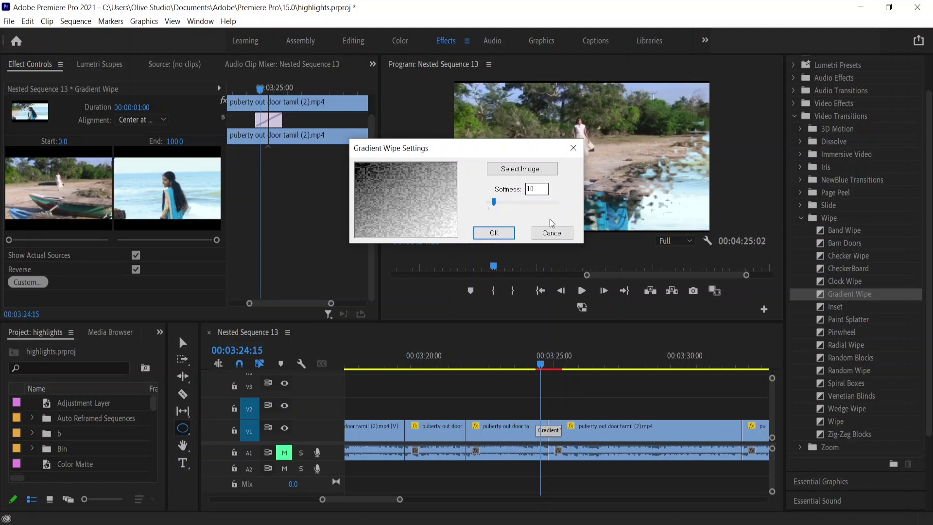
# Step: Set the Gradient Wipe softness to 60 and apply it
pyautogui.moveTo(494, 202); pyautogui.dragTo(555, 210)
pyautogui.moveTo(558, 202); pyautogui.dragTo(510, 202)
pyautogui.doubleClick(542, 188)
pyautogui.write('60')
pyautogui.click(486, 234)
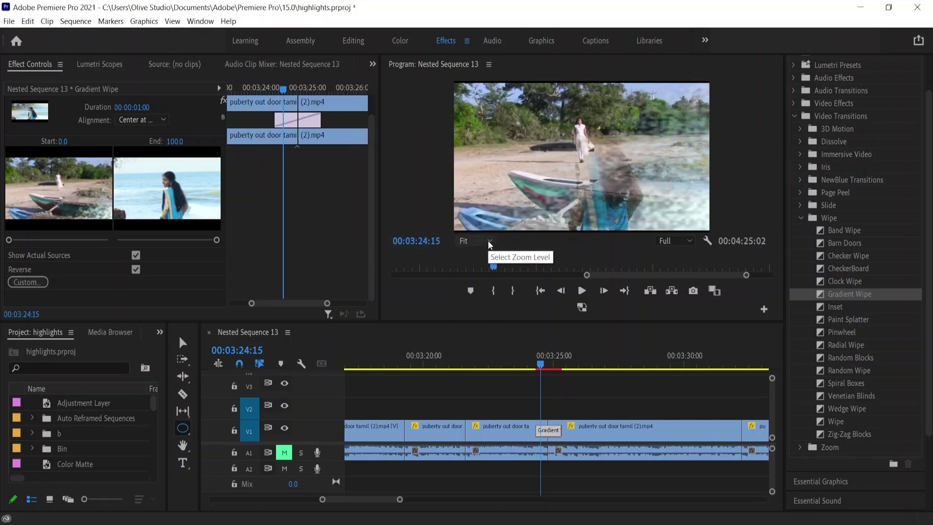
# Step: Preview the softer reversed wipe, zoom the timeline in, and select the transition
pyautogui.click(539, 364)
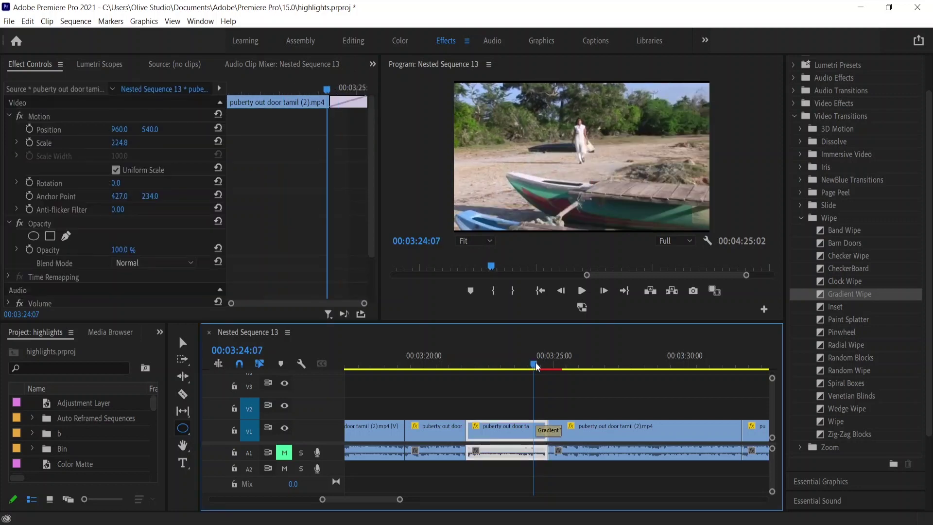
pyautogui.press('space')
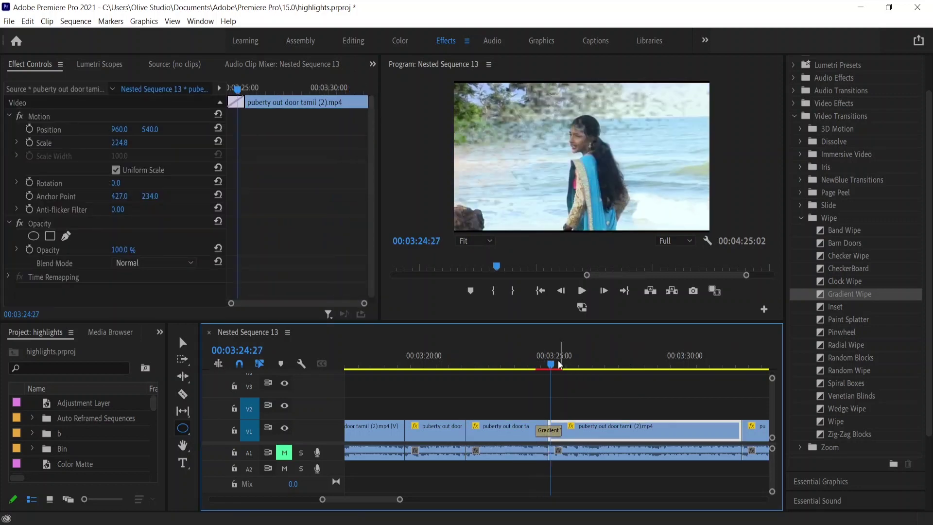
pyautogui.moveTo(551, 366); pyautogui.dragTo(547, 365)
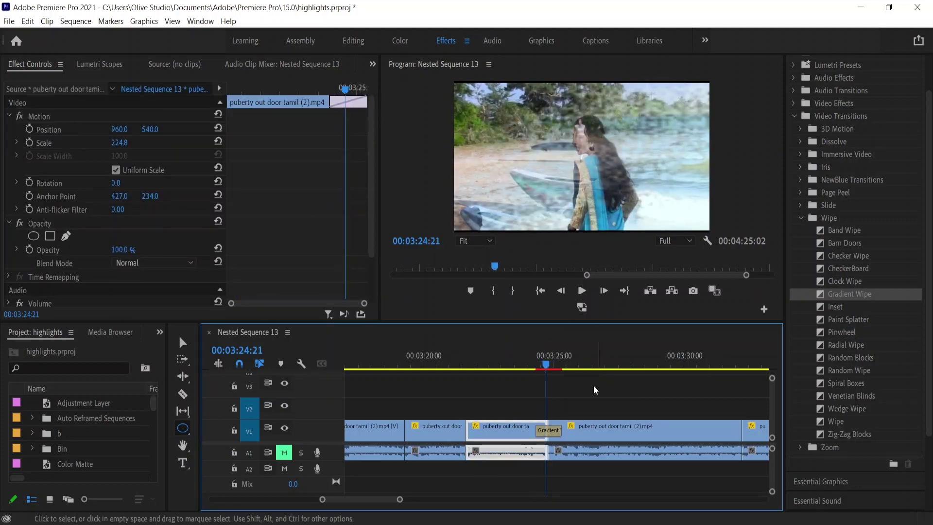
pyautogui.press('=')
pyautogui.click(569, 431)
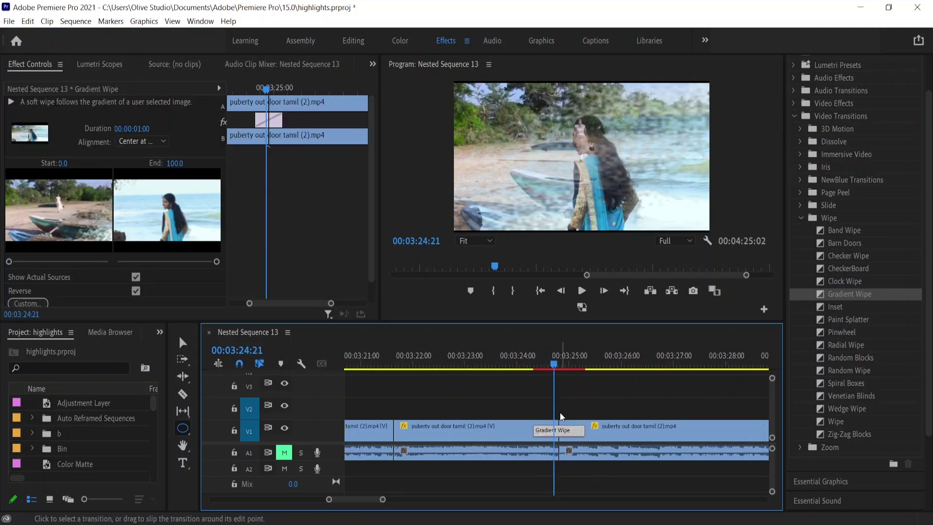
# Step: Extend the Gradient Wipe to 00:00:01:24 and play back the longer wipe
pyautogui.moveTo(532, 368)
pyautogui.mouseDown()
pyautogui.moveTo(596, 374)
pyautogui.moveTo(551, 384)
pyautogui.mouseUp()
pyautogui.click(549, 430)
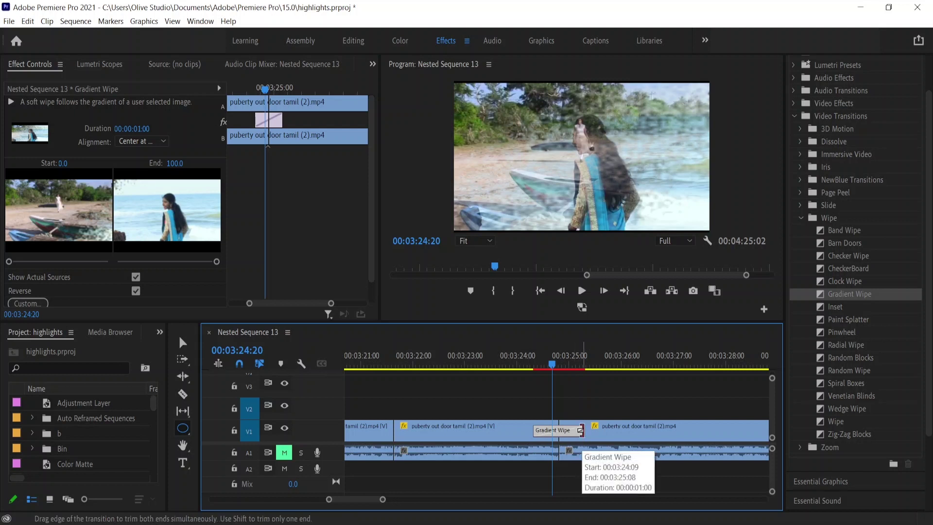
pyautogui.moveTo(581, 430); pyautogui.dragTo(616, 428)
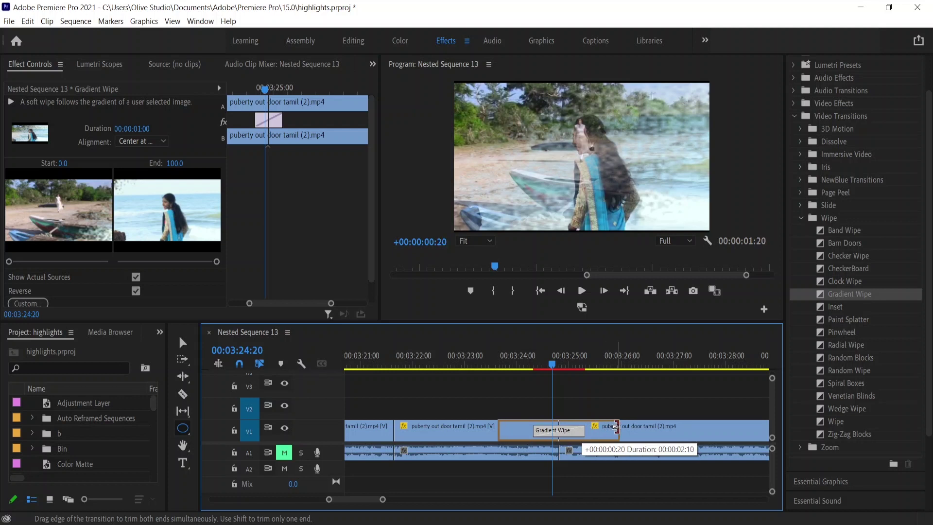
pyautogui.moveTo(615, 427)
pyautogui.mouseDown()
pyautogui.moveTo(598, 430)
pyautogui.moveTo(605, 431)
pyautogui.mouseUp()
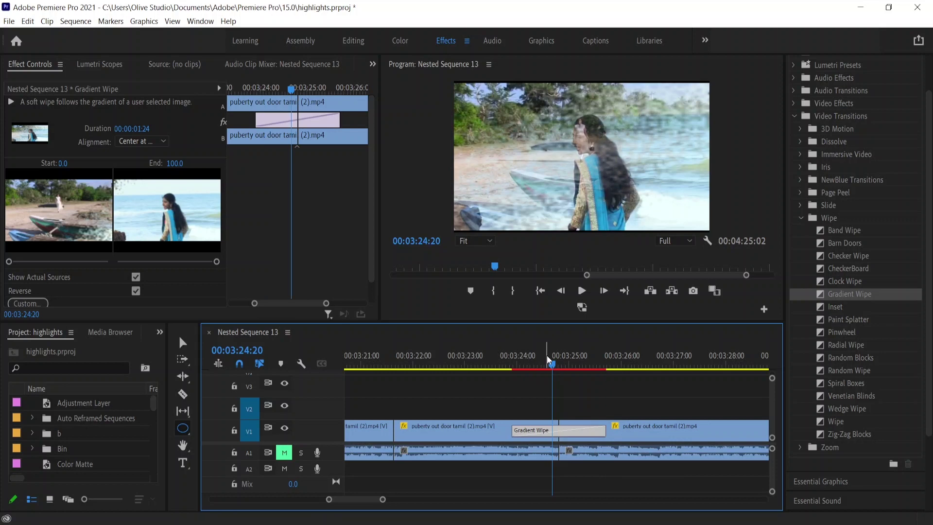
pyautogui.click(512, 365)
pyautogui.press('space')
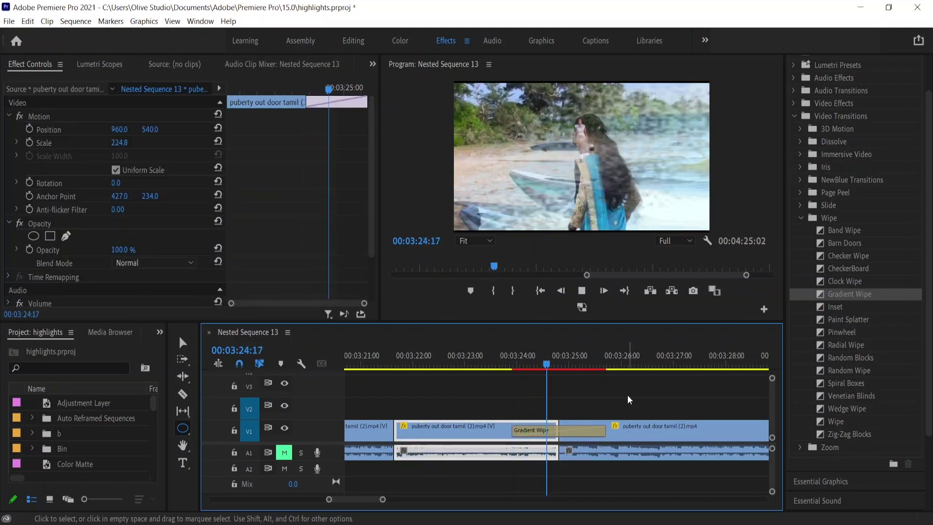
# Step: Replay the lengthened wipe, then trim the Gradient Wipe back to 00:00:01:00
pyautogui.click(596, 363)
pyautogui.click(514, 367)
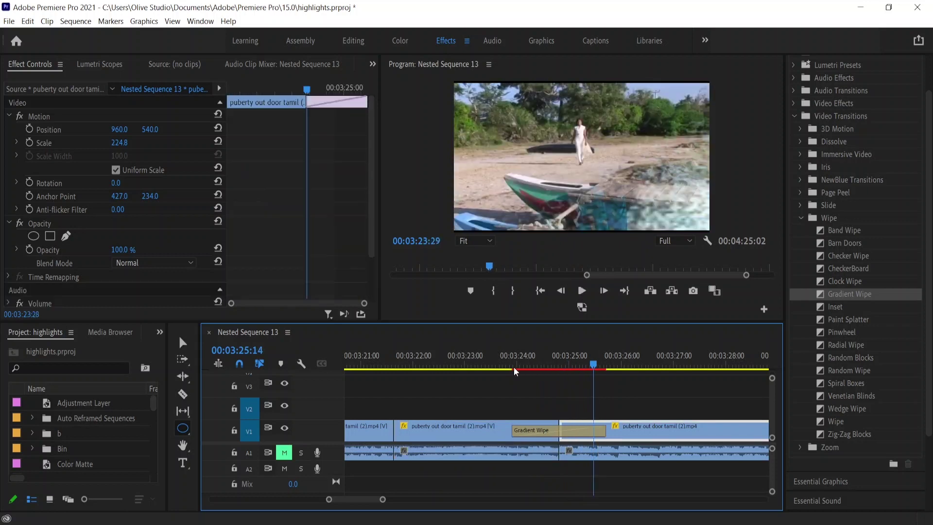
pyautogui.click(503, 367)
pyautogui.press('space')
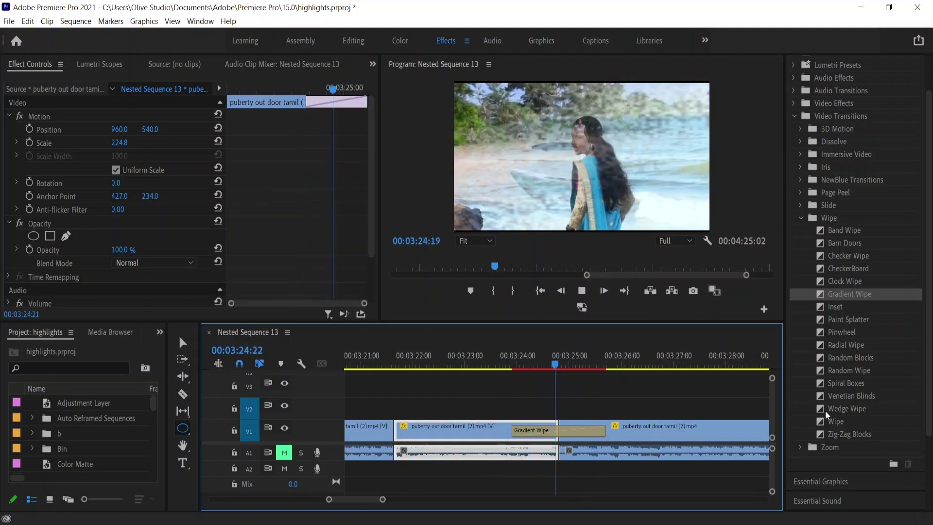
pyautogui.press('space')
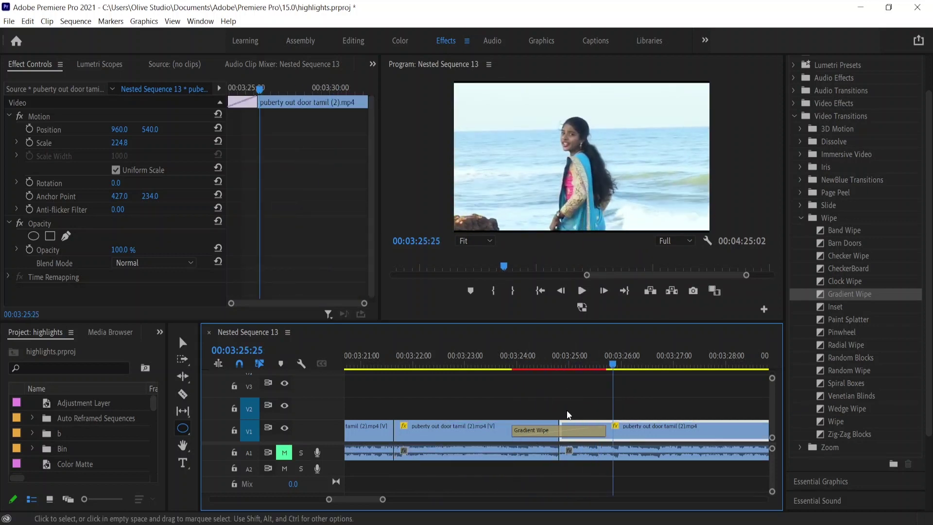
pyautogui.click(560, 429)
pyautogui.moveTo(516, 430); pyautogui.dragTo(535, 430)
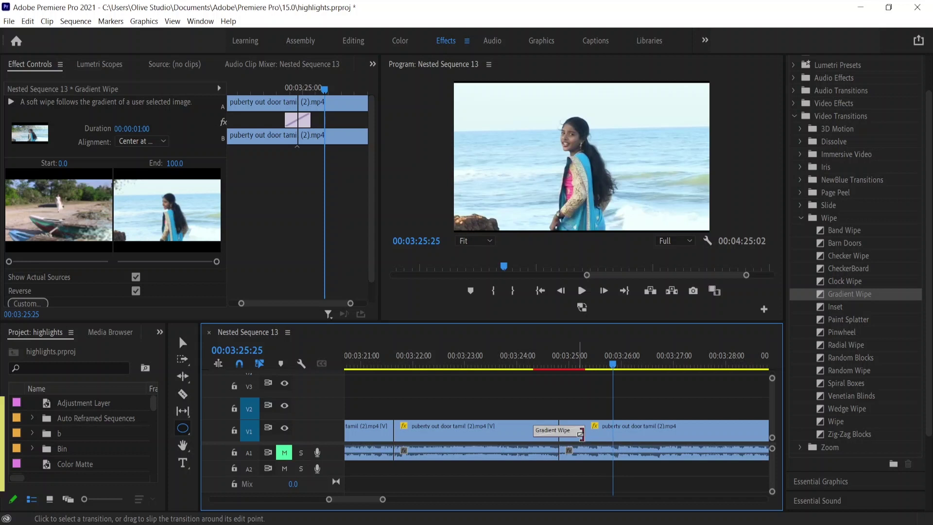
# Step: Undo a trial extension, then pull the wipe's start earlier for a 00:00:01:02 duration
pyautogui.click(626, 433)
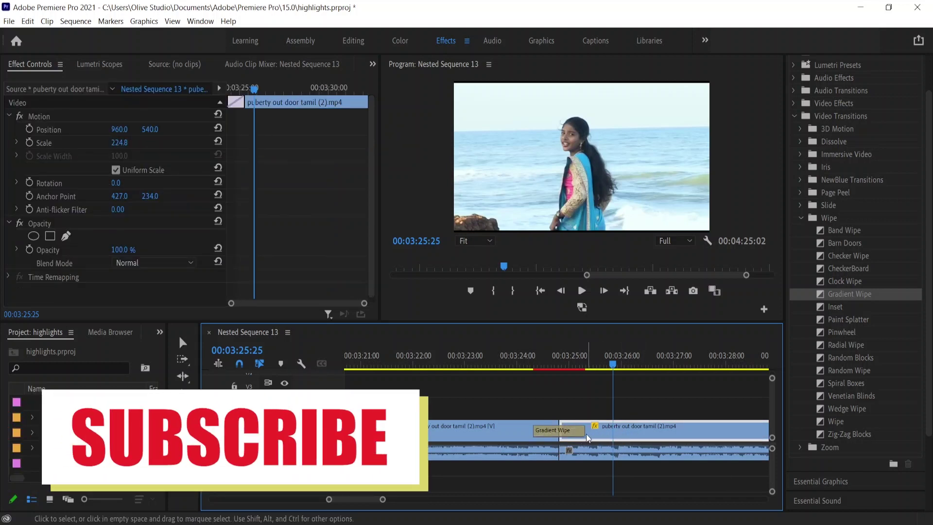
pyautogui.keyDown('shift'); pyautogui.click(564, 432); pyautogui.keyUp('shift')
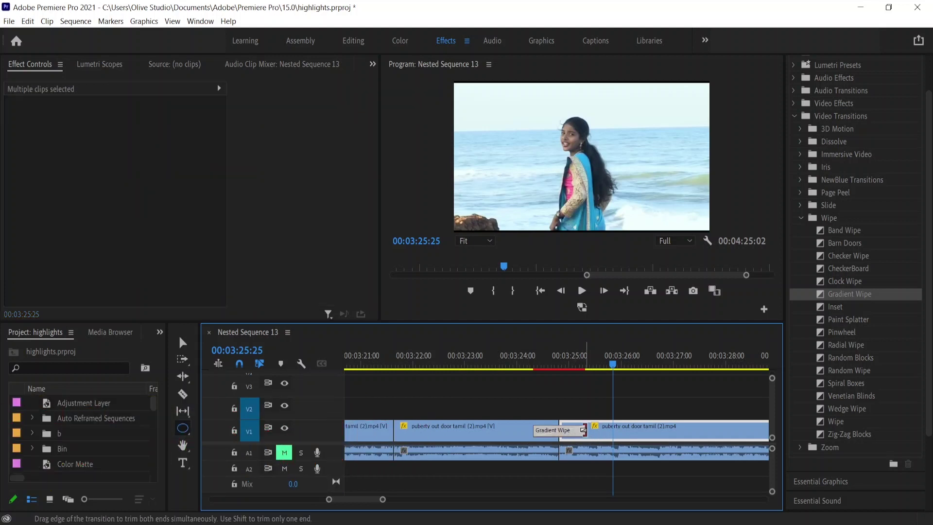
pyautogui.moveTo(583, 430); pyautogui.dragTo(626, 432)
pyautogui.hotkey('ctrl', 'z')
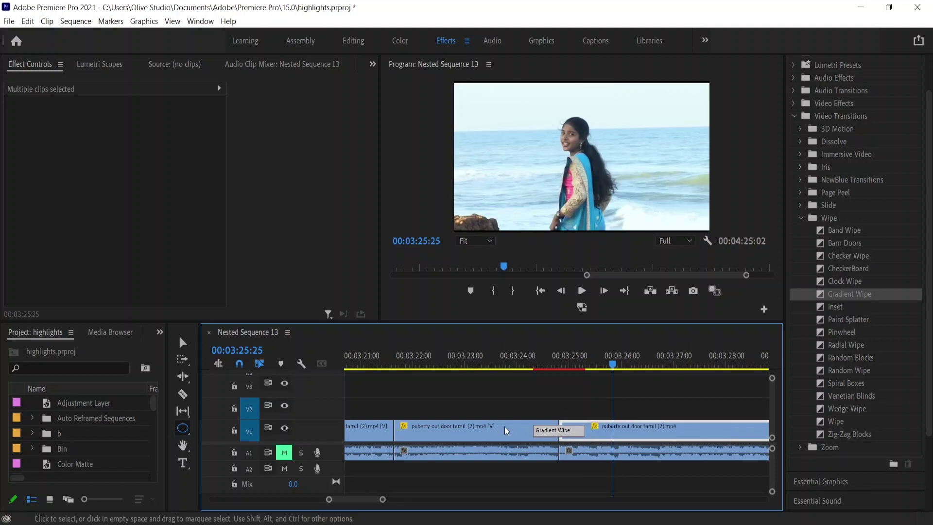
pyautogui.moveTo(535, 431)
pyautogui.mouseDown()
pyautogui.moveTo(502, 429)
pyautogui.moveTo(528, 430)
pyautogui.mouseUp()
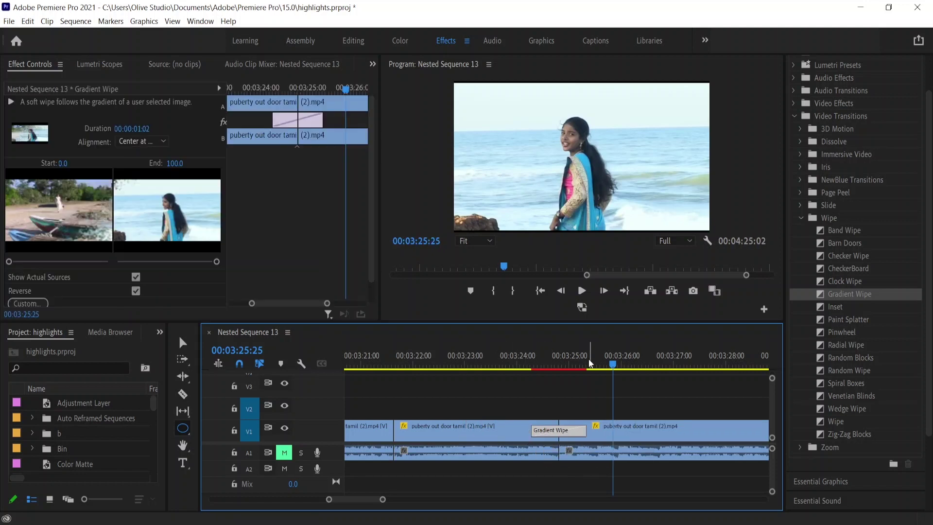
pyautogui.click(515, 355)
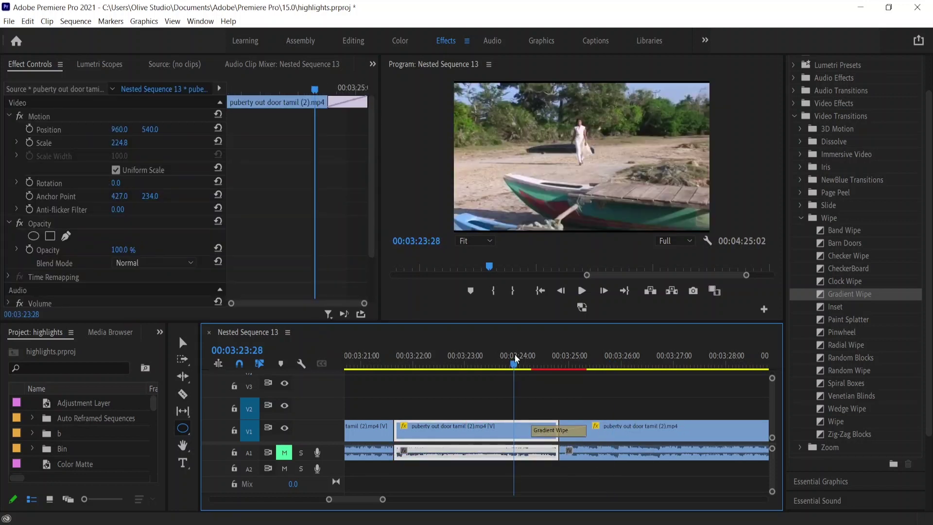
# Step: Mark In and Out points around the transition and render that range
pyautogui.press('i')
pyautogui.click(606, 357)
pyautogui.press('o')
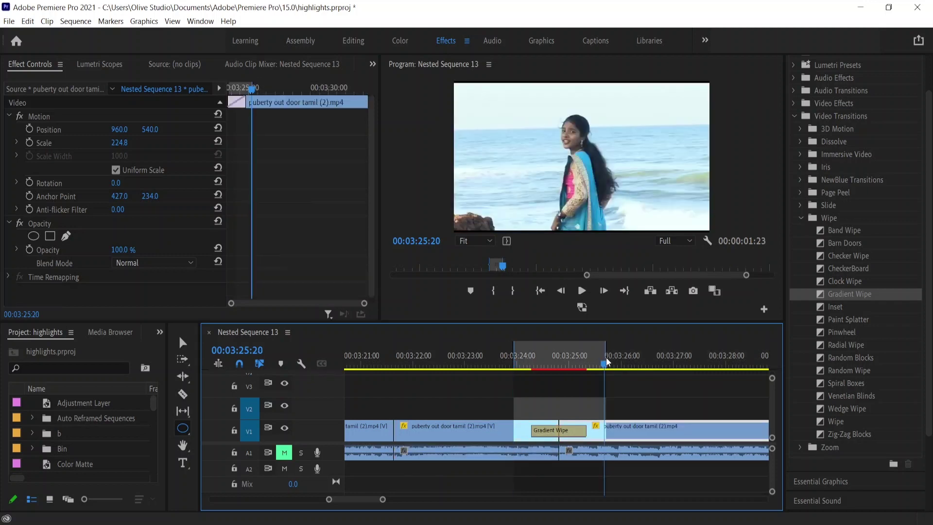
pyautogui.press('Return')
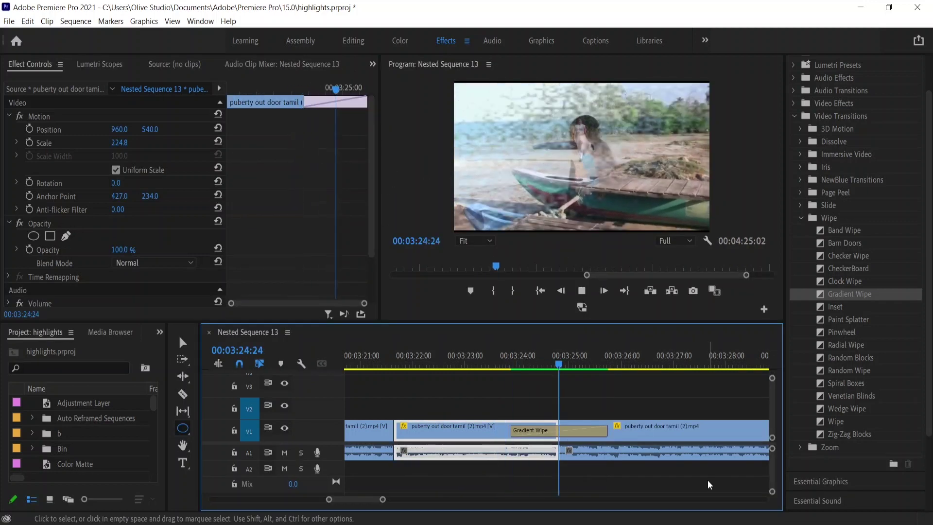
# Step: Play back the rendered Gradient Wipe across the V1 cut into the beach clip
pyautogui.click(588, 365)
pyautogui.moveTo(588, 366); pyautogui.dragTo(559, 365)
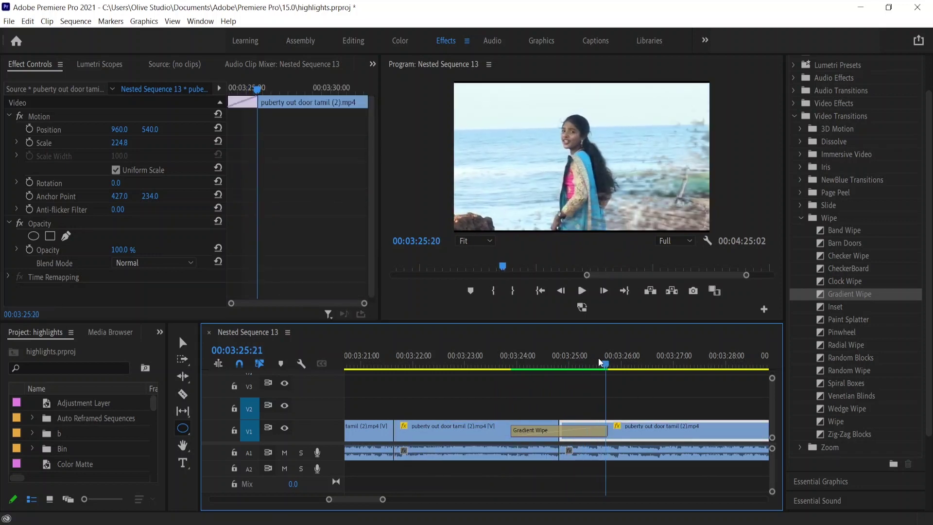
pyautogui.press('space')
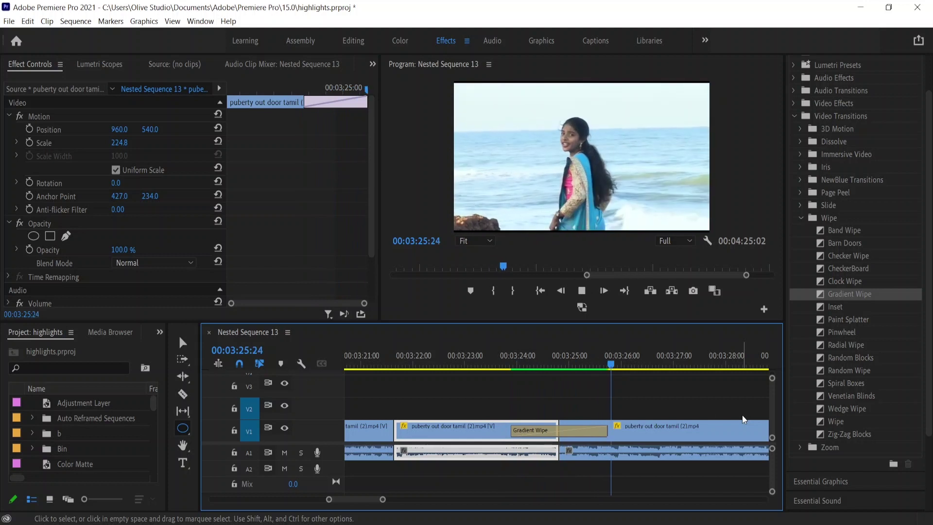
pyautogui.press('space')
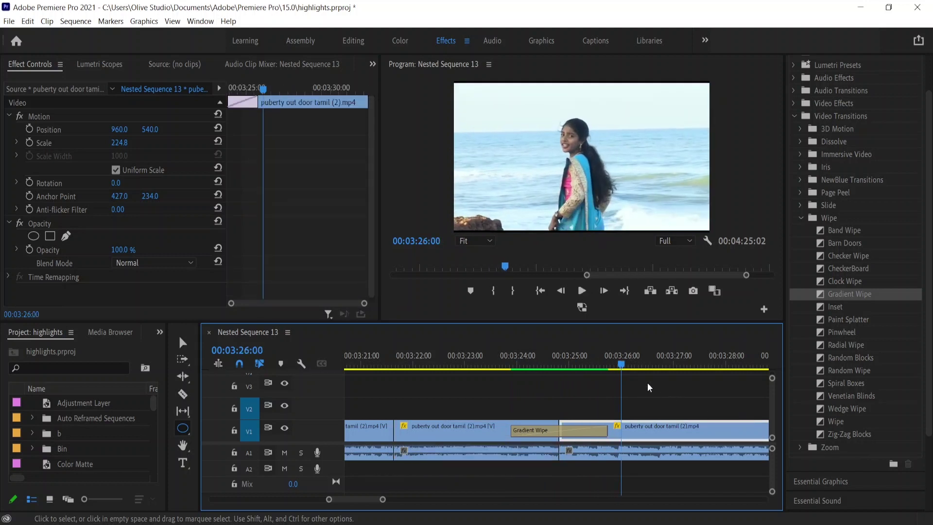
pyautogui.moveTo(627, 366); pyautogui.dragTo(577, 365)
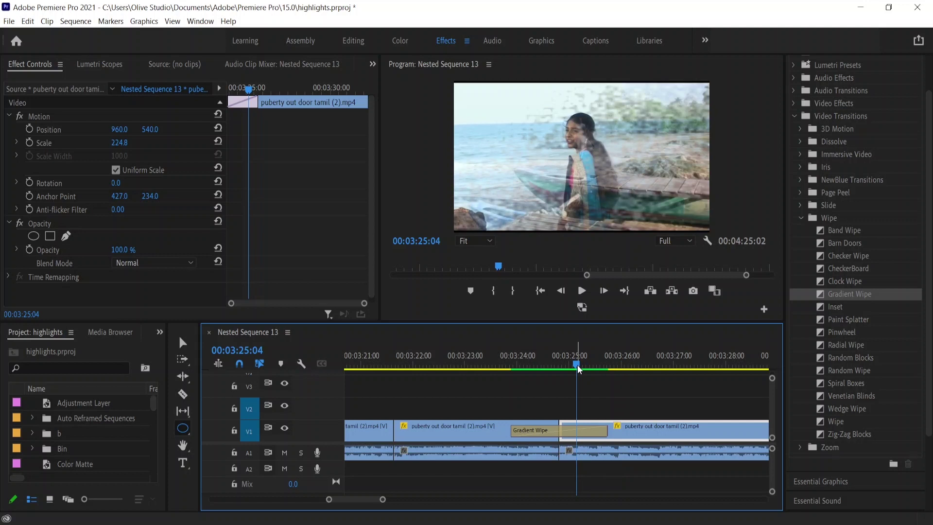
pyautogui.moveTo(577, 365); pyautogui.dragTo(500, 365)
pyautogui.press('space')
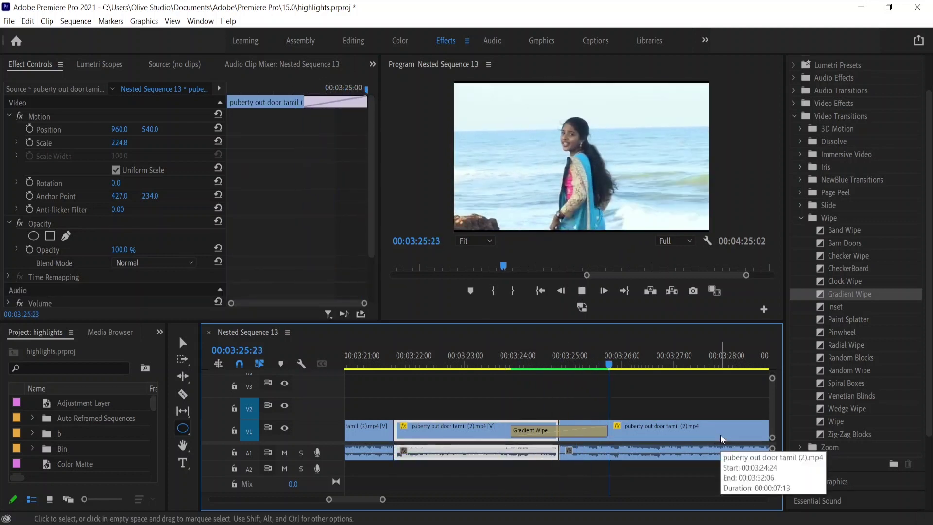
pyautogui.click(720, 434)
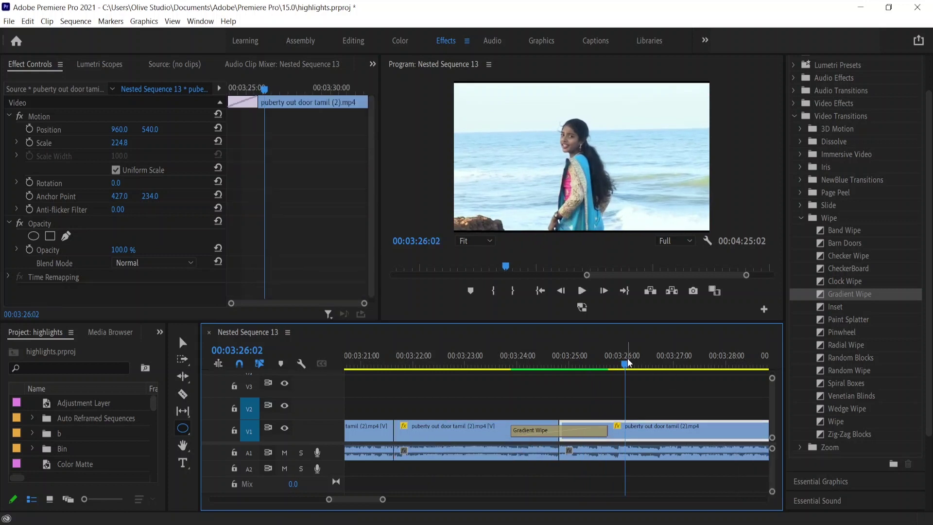
pyautogui.moveTo(628, 359); pyautogui.dragTo(618, 363)
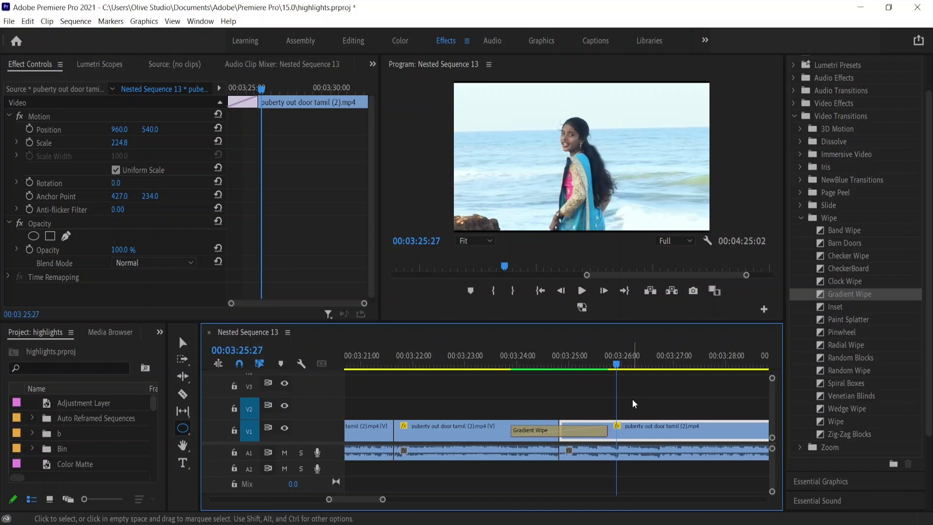
pyautogui.click(466, 362)
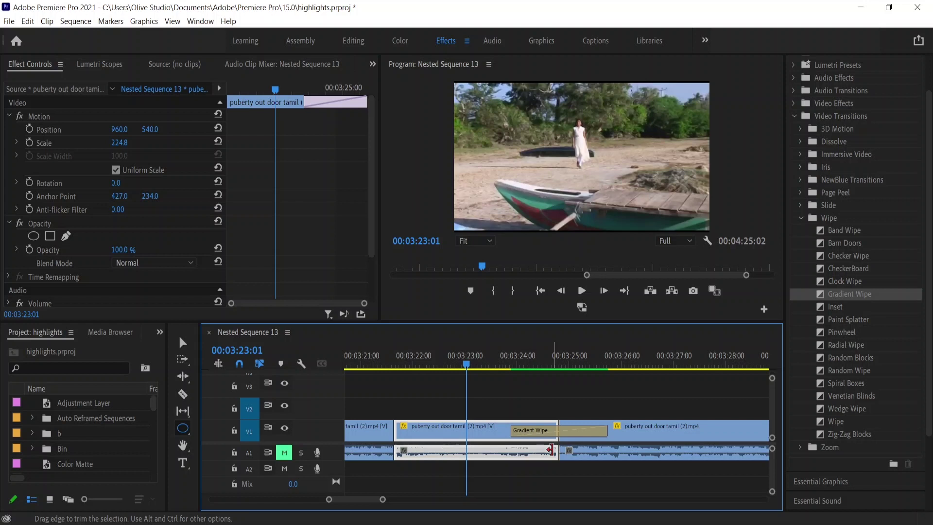
pyautogui.press('space')
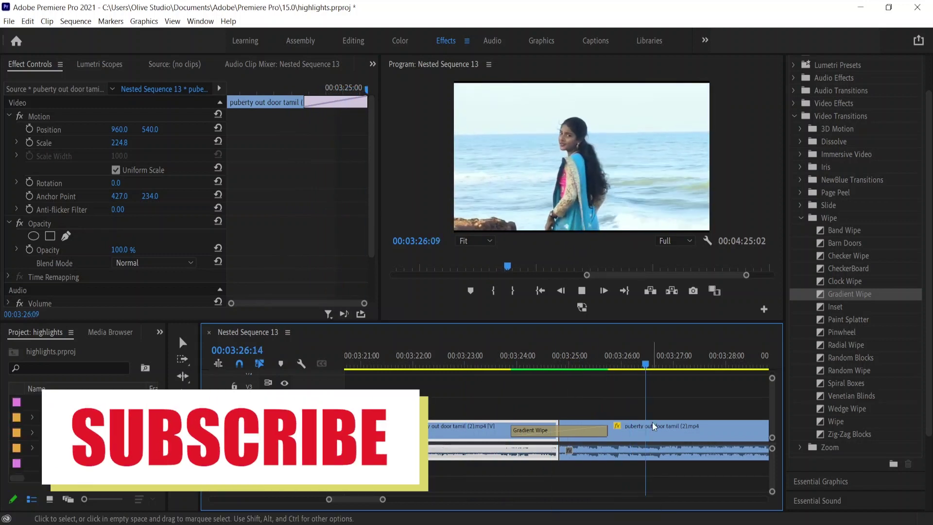
pyautogui.click(653, 422)
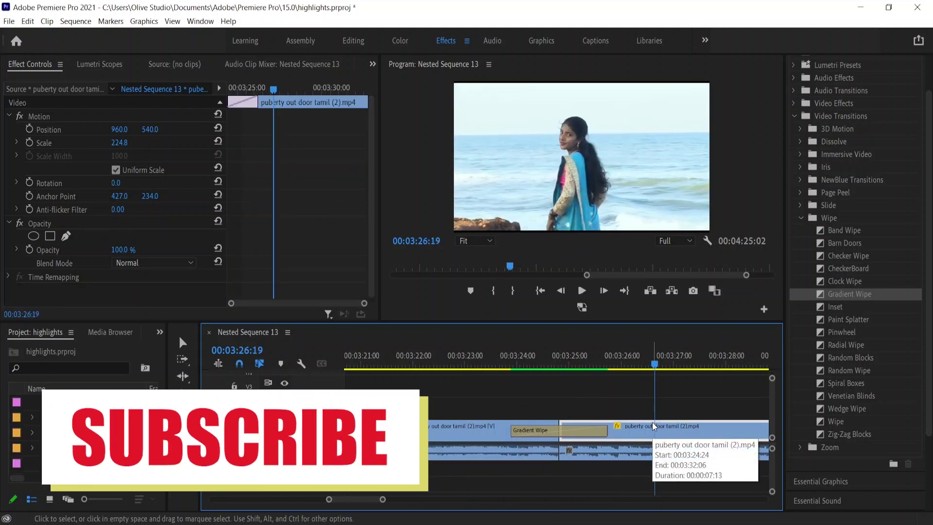